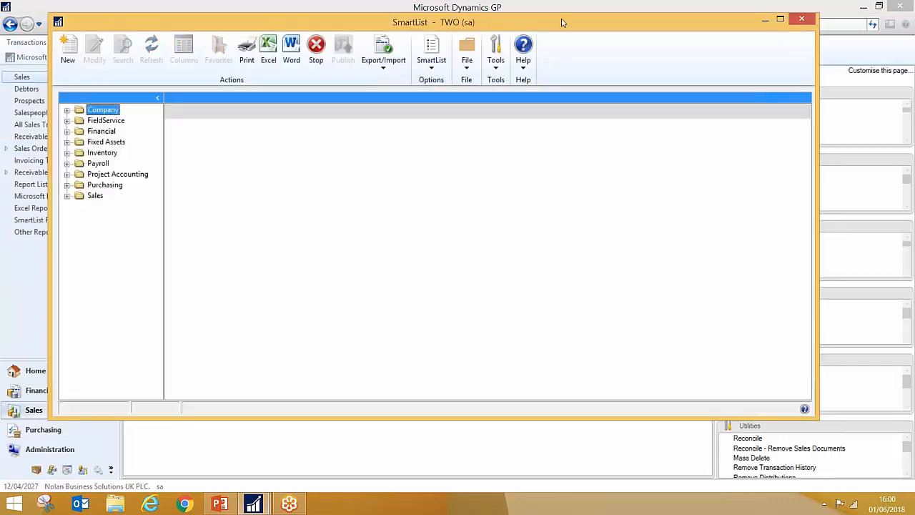
Step: Maximize the SmartList window and open the Sales Transactions list from the Sales category
drag(564, 22, 561, 37)
click(778, 35)
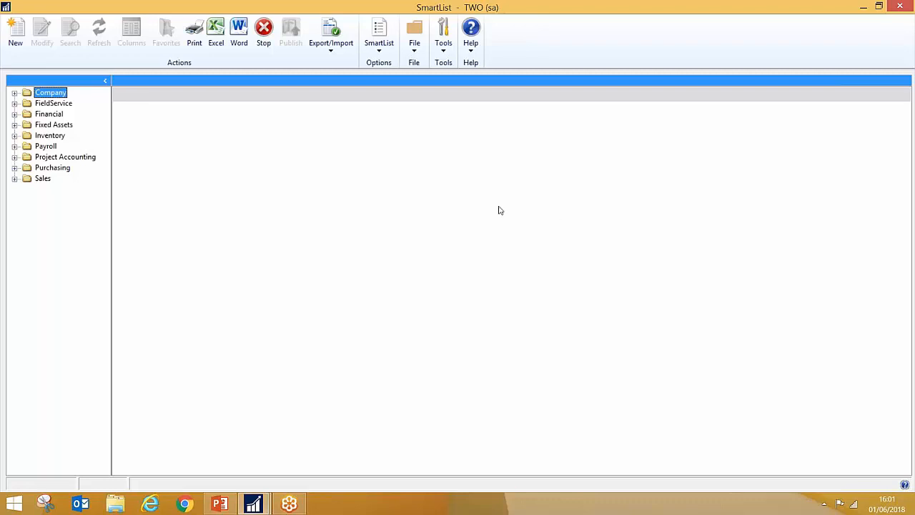
click(15, 179)
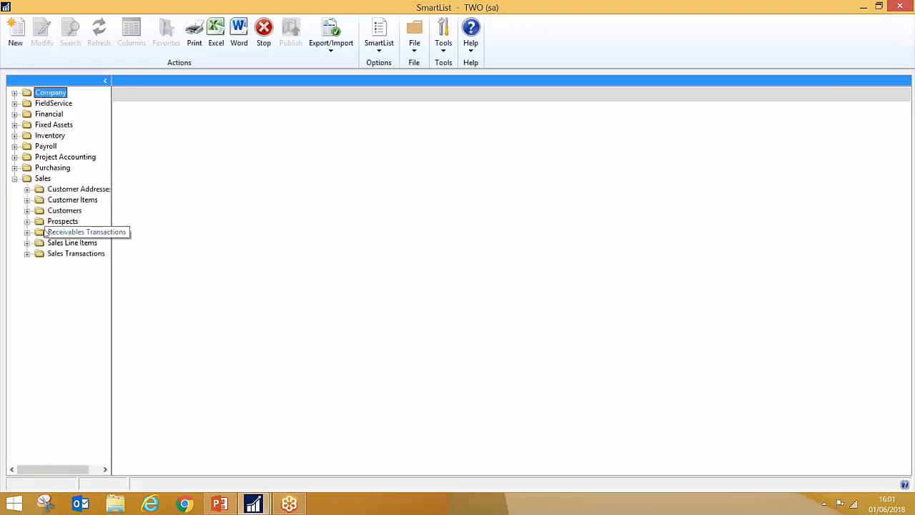
click(74, 255)
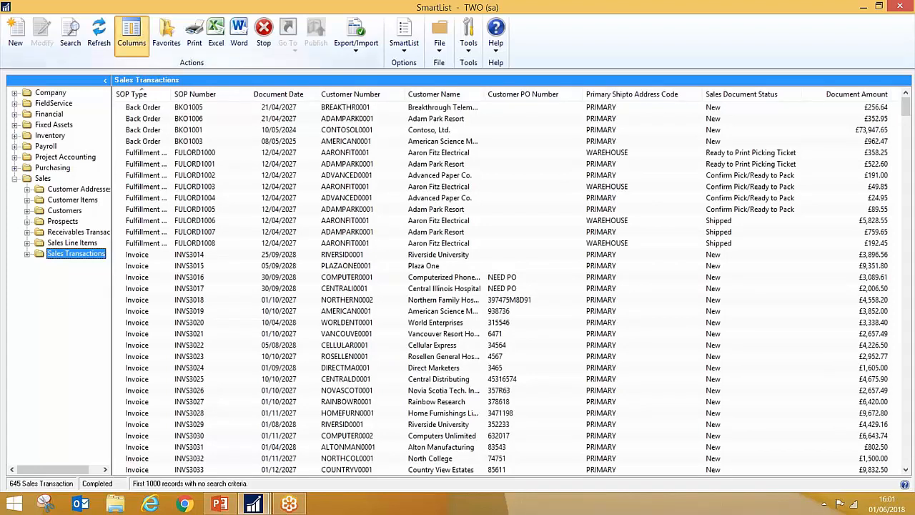
Step: Open the list of available columns for the Sales Transactions column display
click(131, 32)
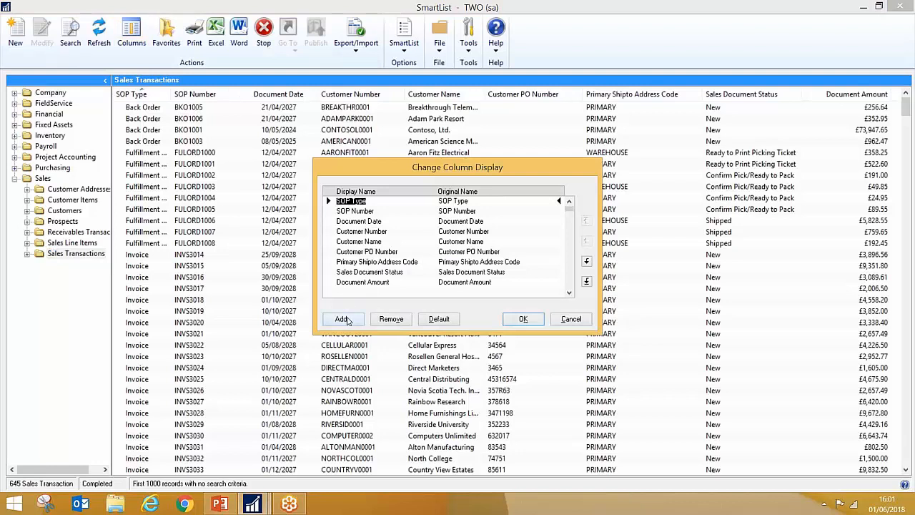
click(342, 319)
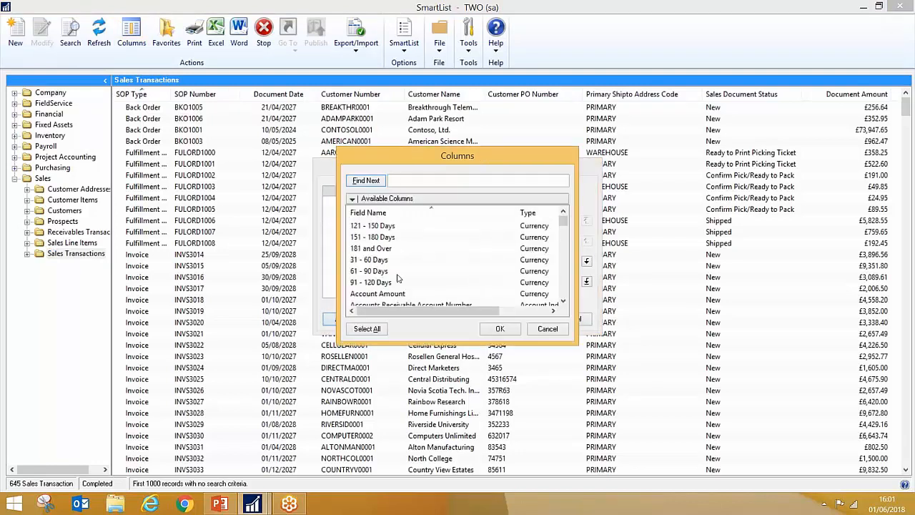
click(397, 274)
key(s)
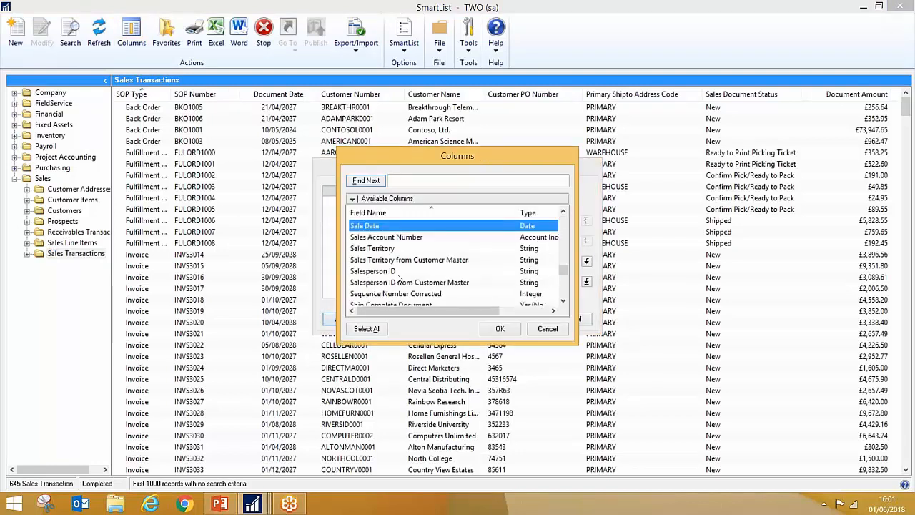
click(378, 272)
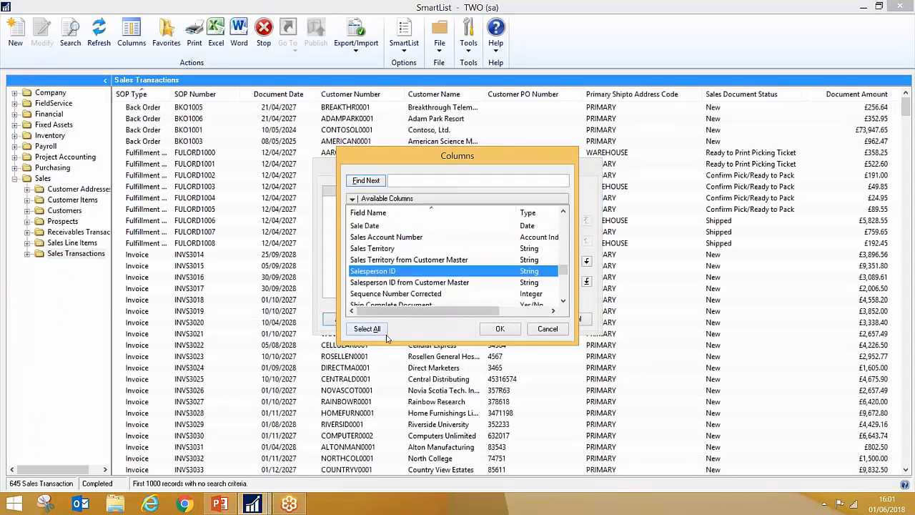
click(395, 283)
shift+click(395, 283)
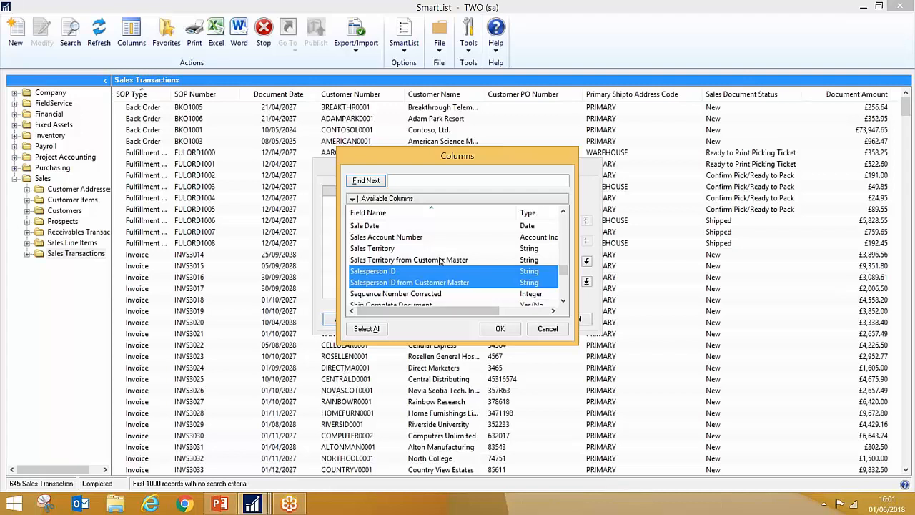
Step: Add the Contact Person and Contact Person from Customer Master columns to the column display
click(565, 230)
click(564, 231)
click(564, 231)
click(565, 231)
click(565, 231)
click(565, 229)
click(565, 228)
click(565, 228)
click(564, 228)
click(565, 228)
click(565, 229)
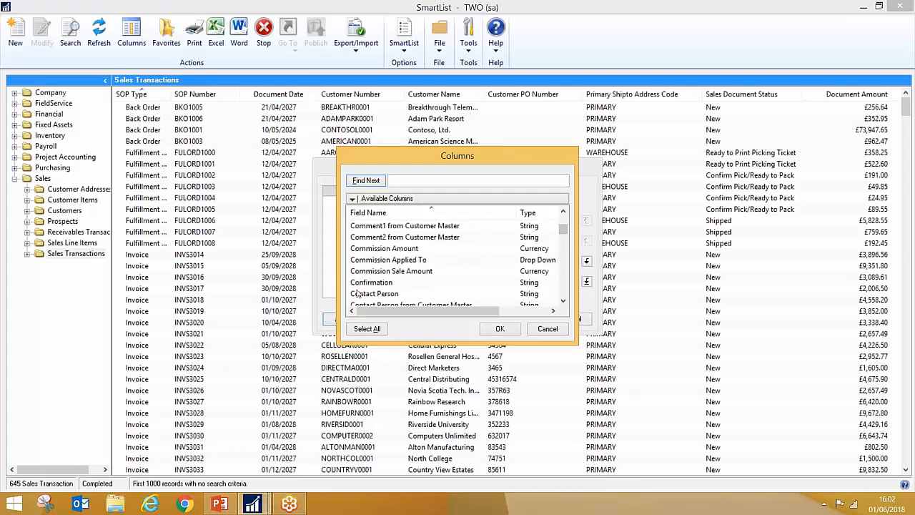
click(381, 294)
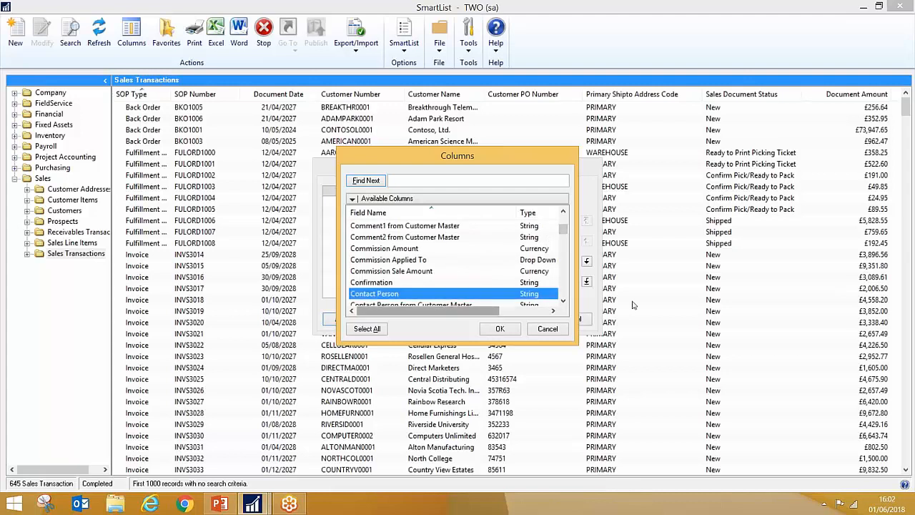
click(563, 300)
ctrl+click(379, 295)
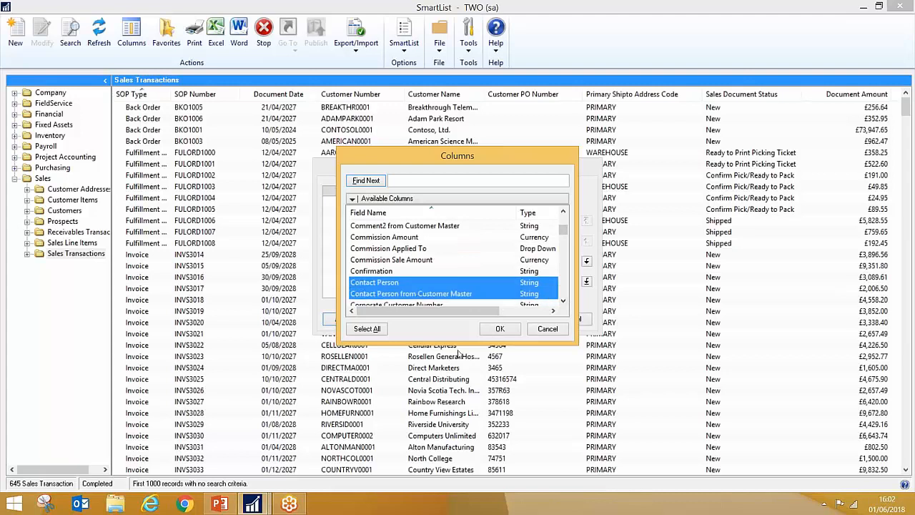
click(501, 330)
click(564, 301)
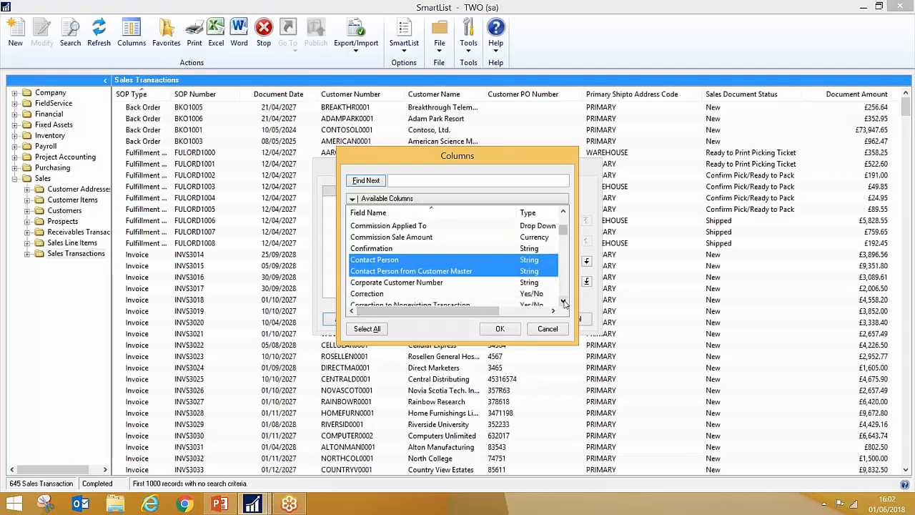
click(501, 330)
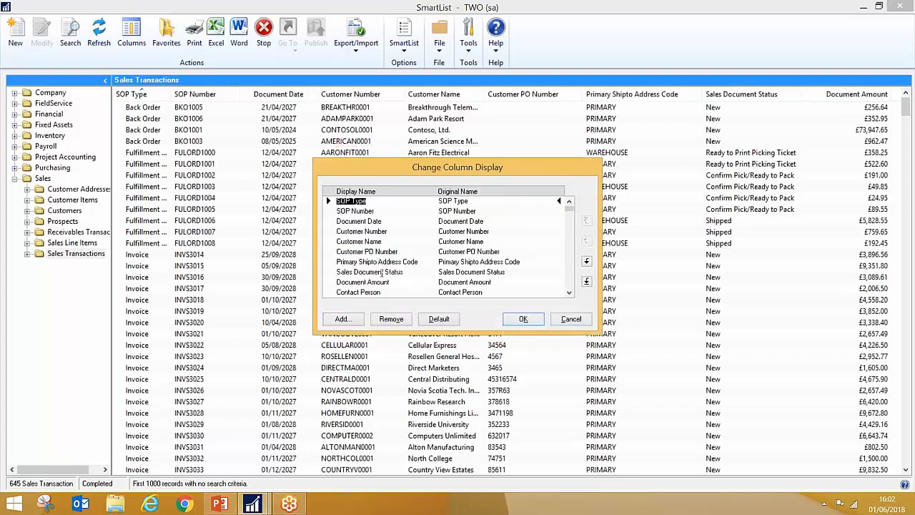
Step: Apply the changed column display and view the added contact columns in the Sales Transactions list
click(569, 292)
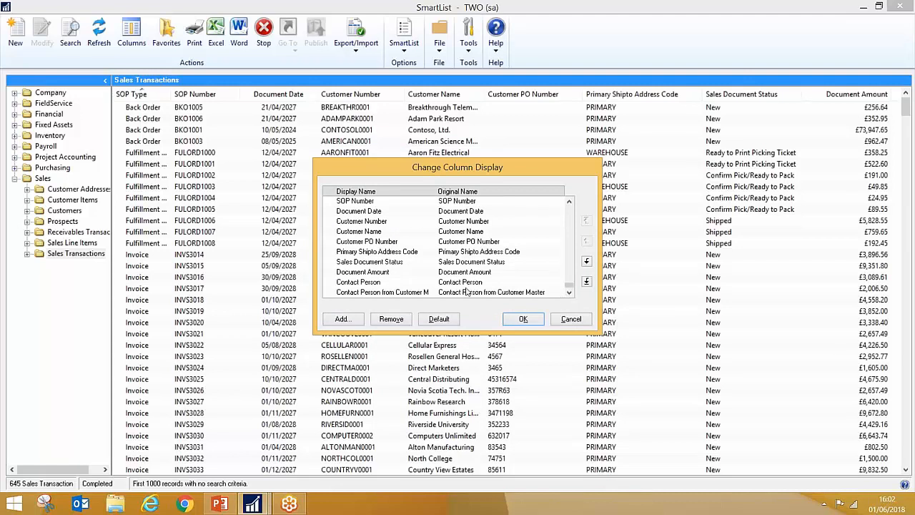
scroll(466, 293, up, 1)
click(524, 319)
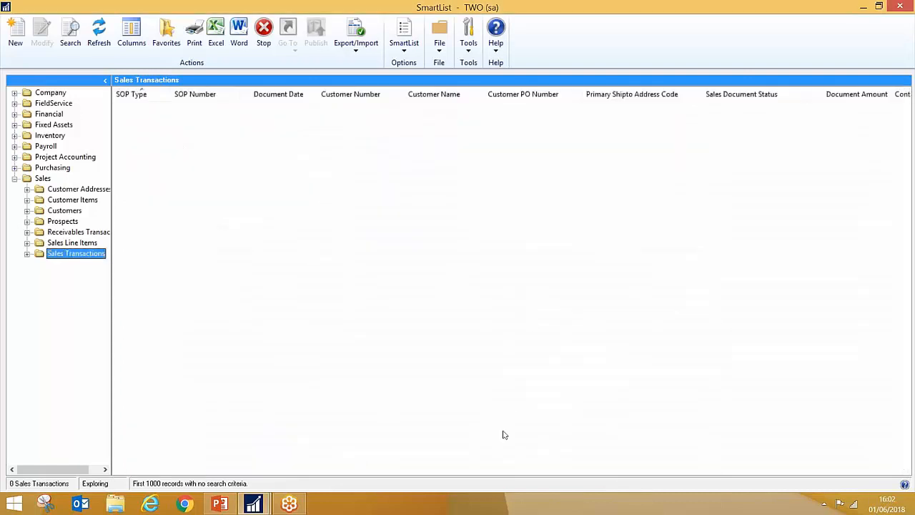
drag(594, 474, 771, 473)
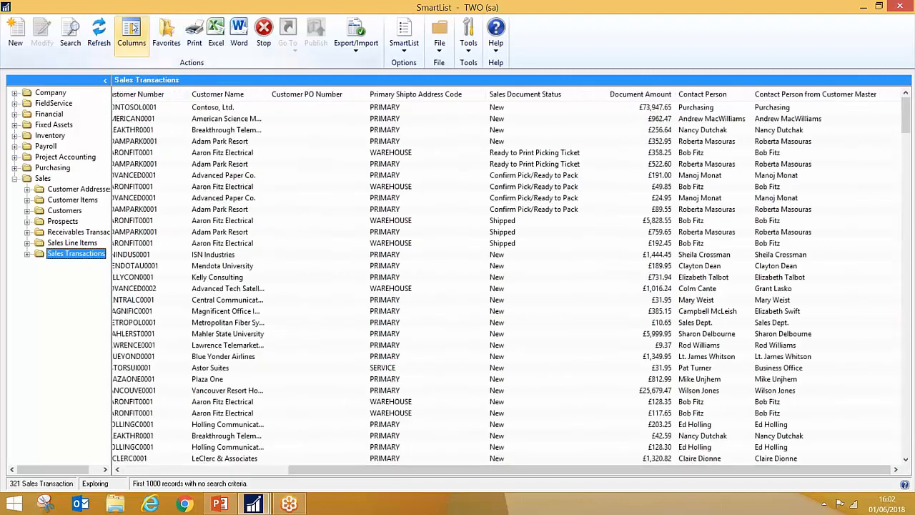
Step: Add the Salesperson ID and Salesperson ID from Customer Master columns to Sales Transactions and look them over
click(131, 28)
click(356, 318)
click(386, 283)
key(s)
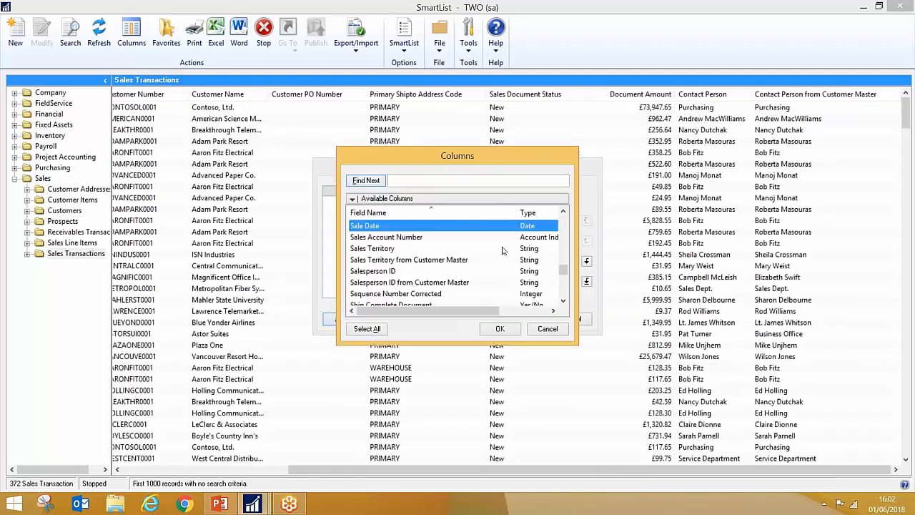
click(379, 272)
ctrl+click(382, 281)
click(500, 330)
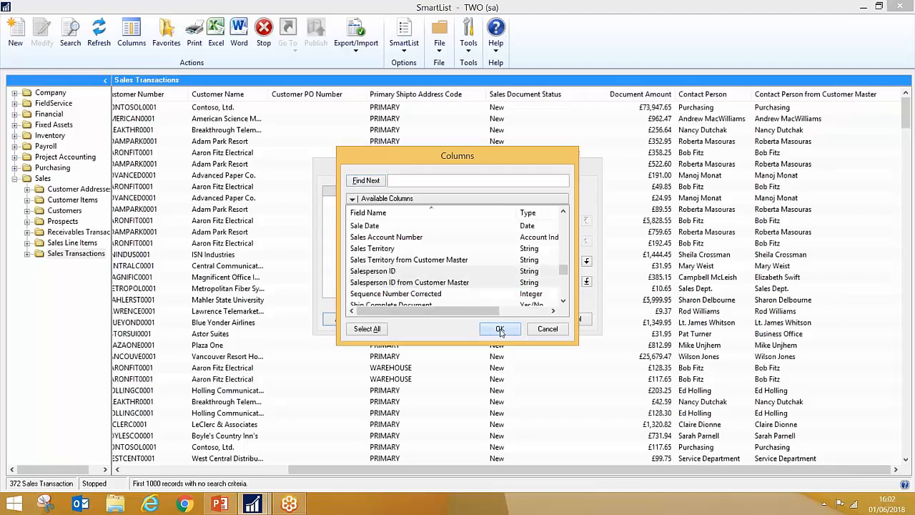
click(522, 320)
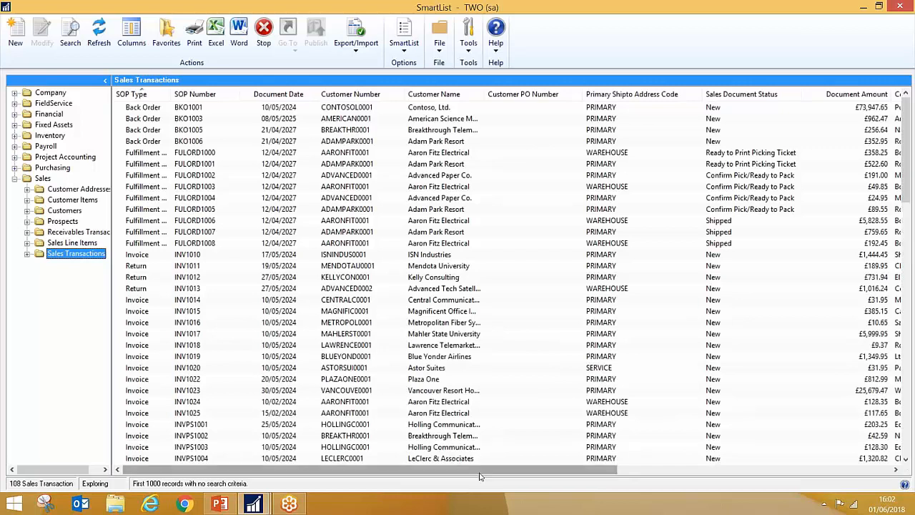
drag(480, 476, 845, 479)
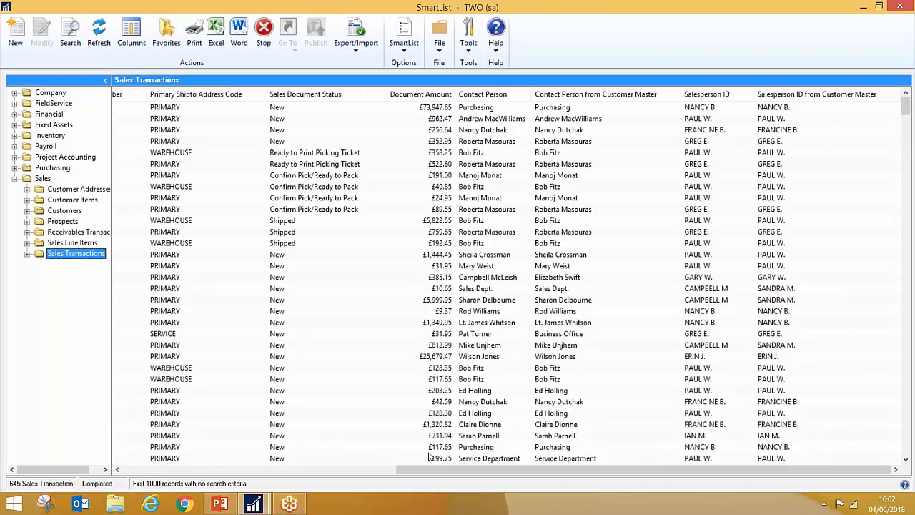
drag(423, 473, 136, 479)
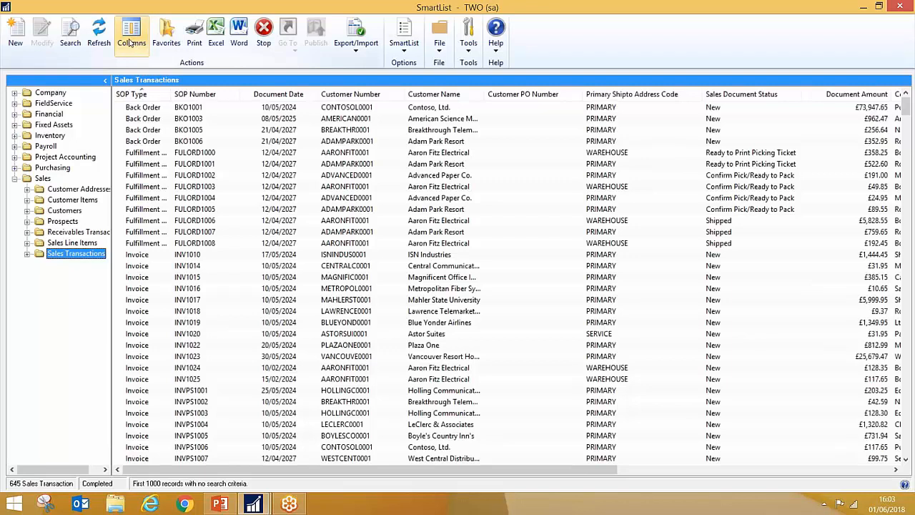
Step: Search Sales Transactions for records where Any Field contains the person's first name
click(70, 36)
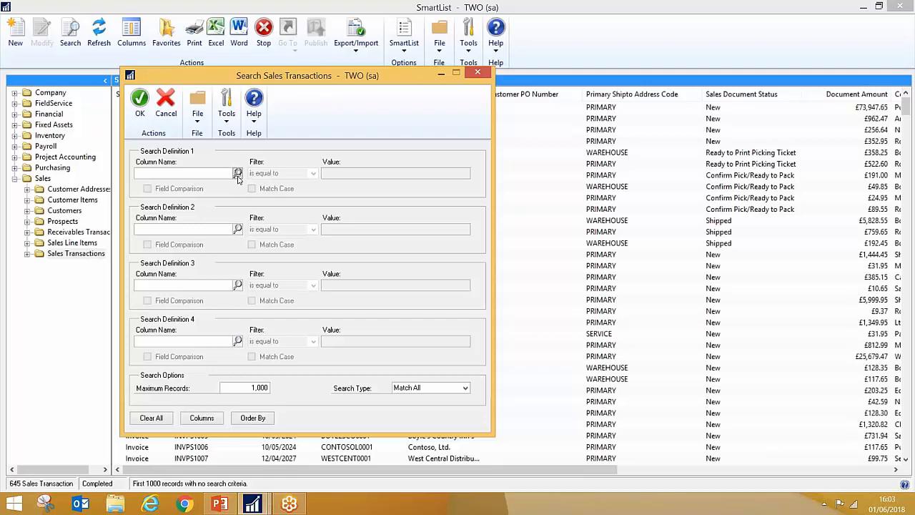
click(237, 173)
click(374, 226)
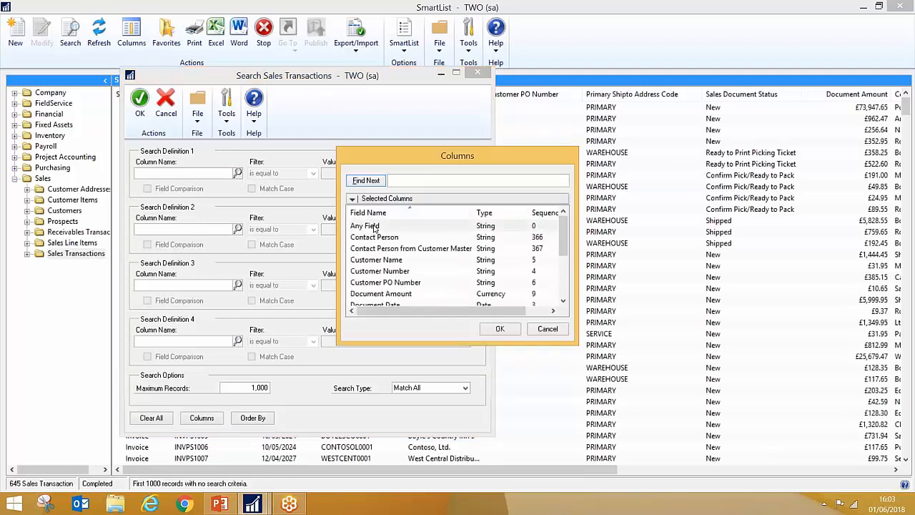
click(496, 330)
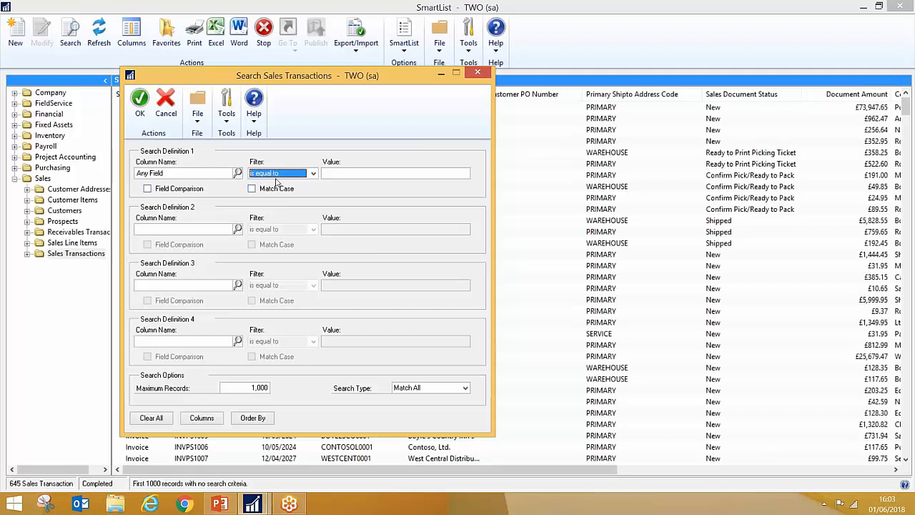
click(300, 175)
click(291, 185)
click(360, 174)
text(Campbell)
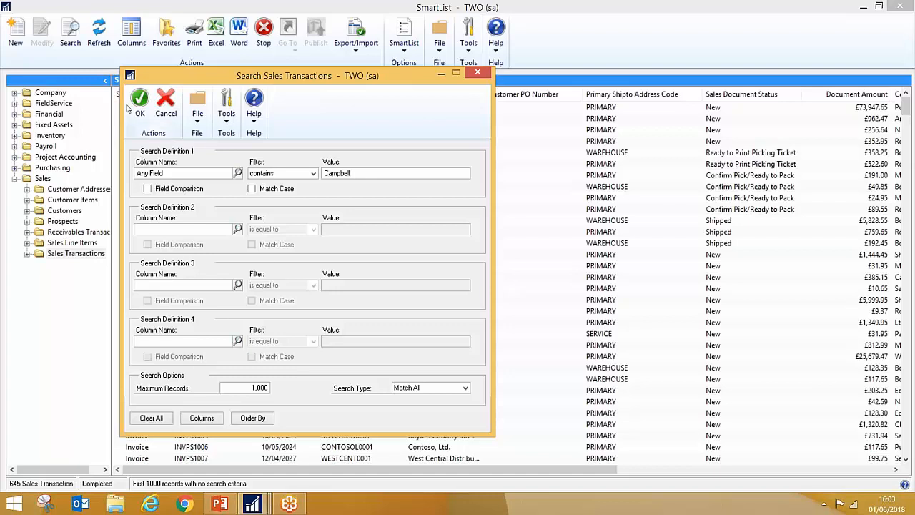
click(140, 104)
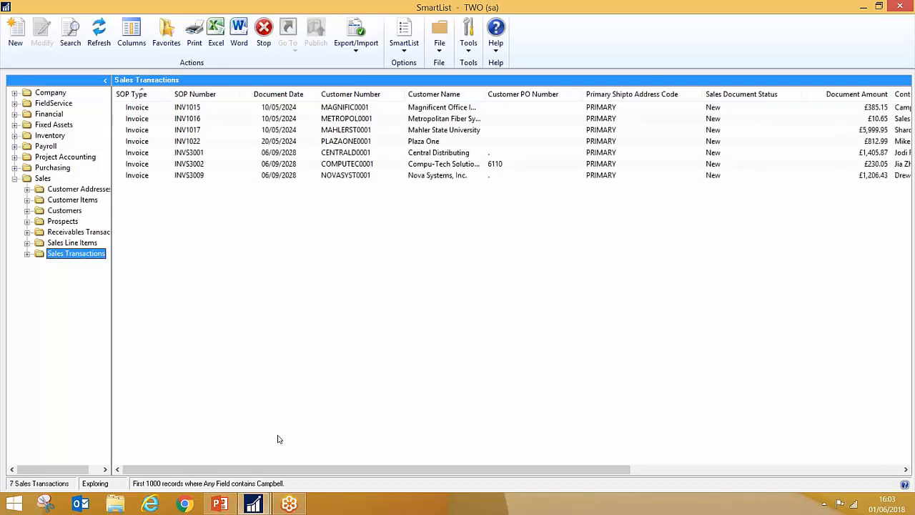
Step: Examine the contact and salesperson columns of the search results to see where the searched name matches
drag(351, 472, 616, 476)
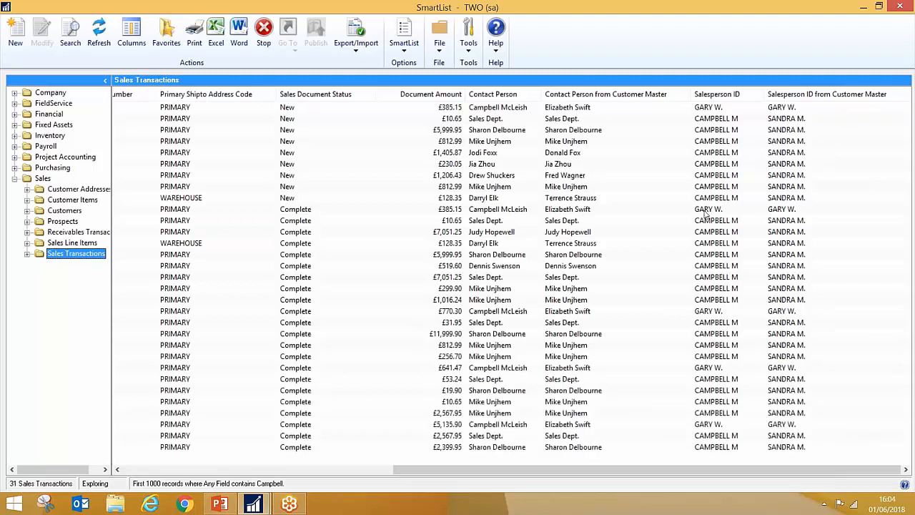
click(531, 187)
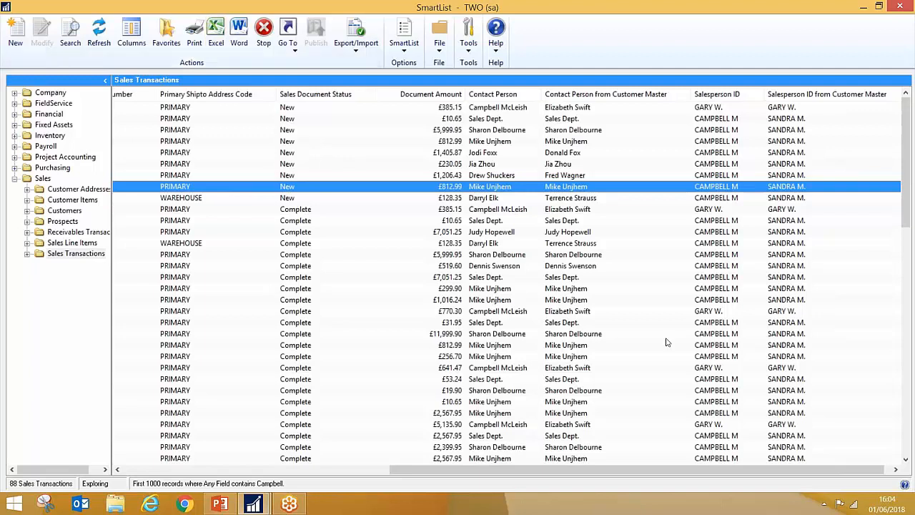
click(504, 369)
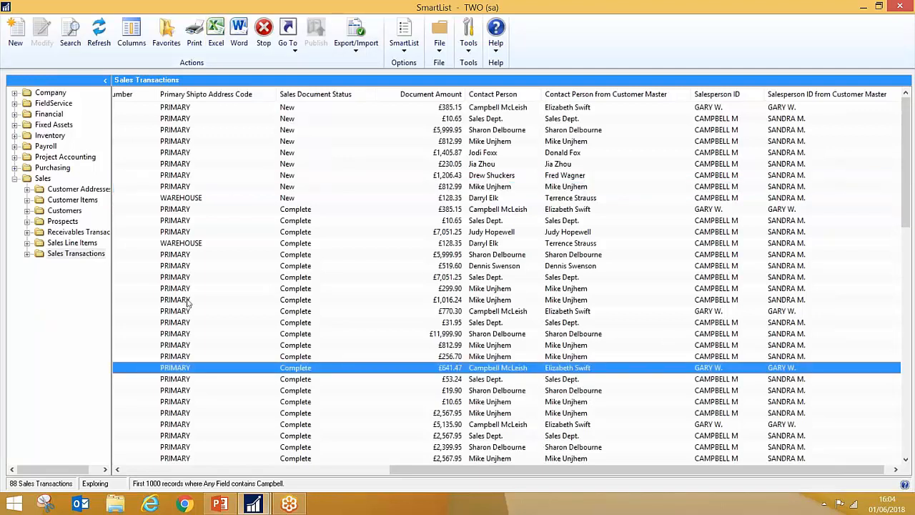
drag(433, 472, 166, 471)
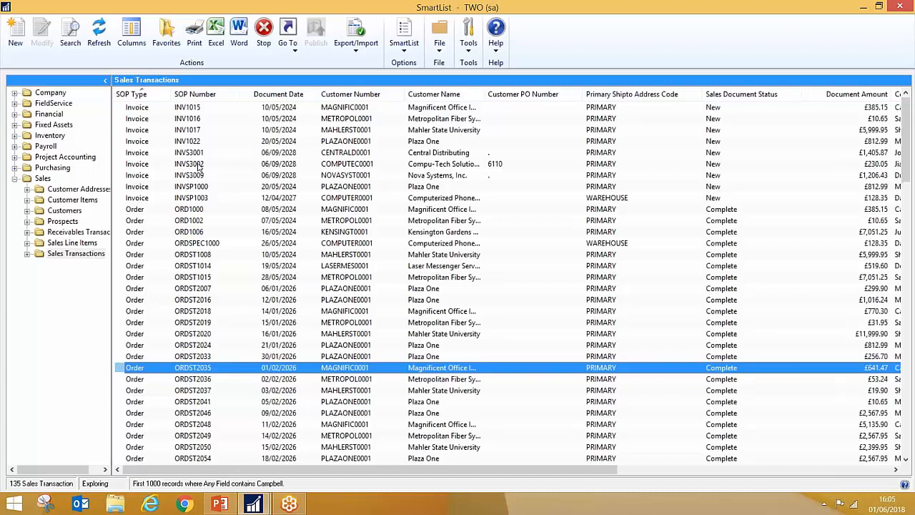
Step: Open the Sales Line Items list and set up a search on Item Description with the contains filter
click(70, 254)
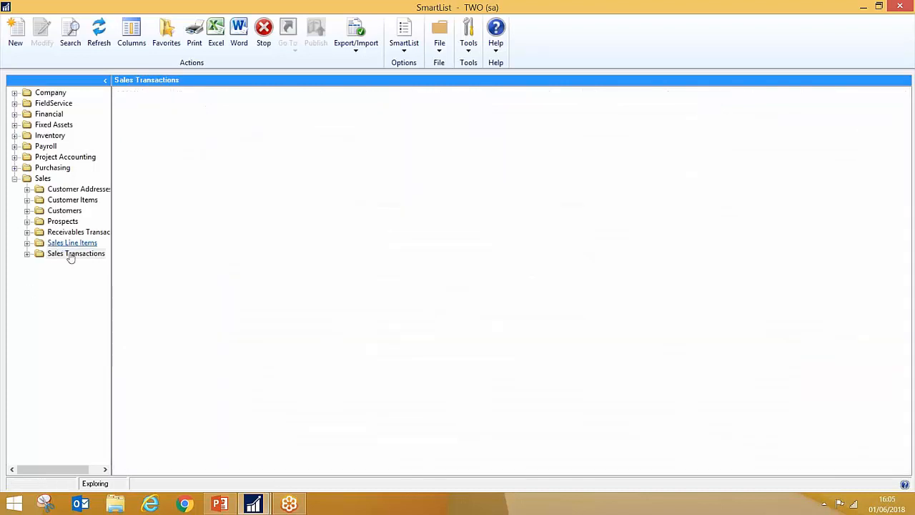
click(72, 243)
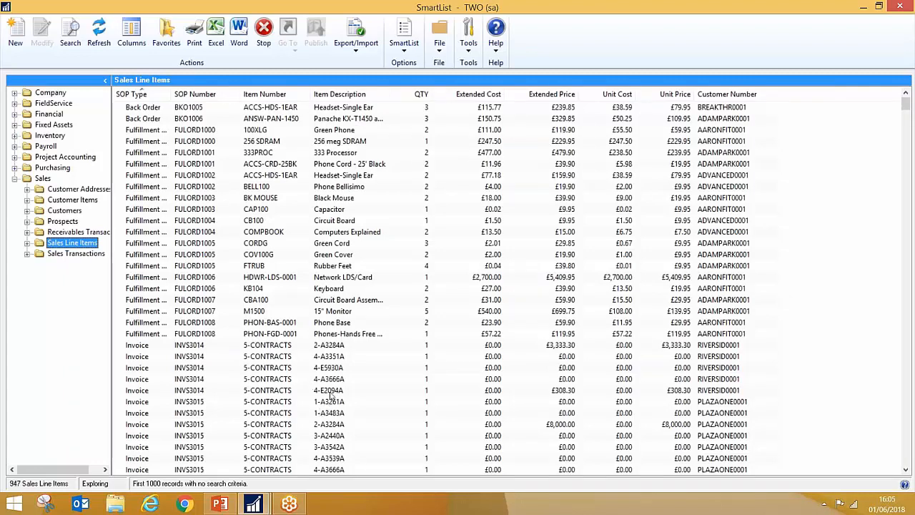
click(74, 32)
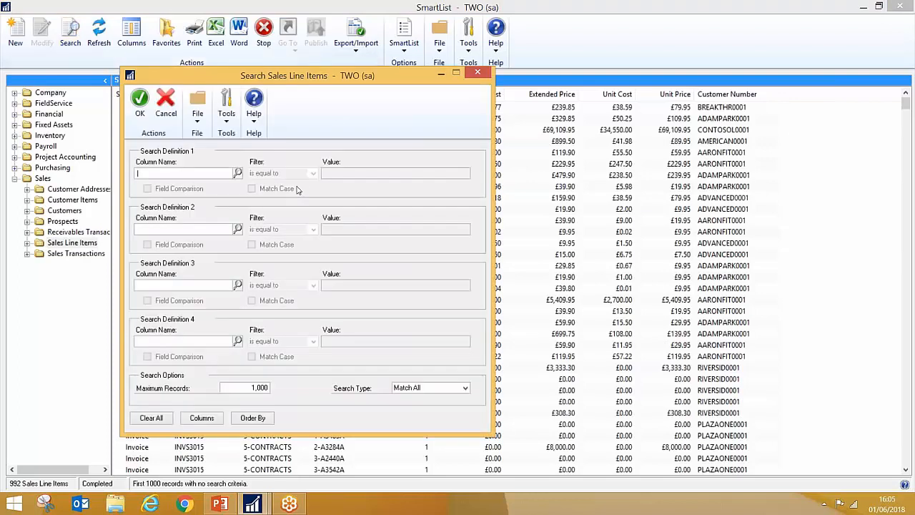
click(237, 173)
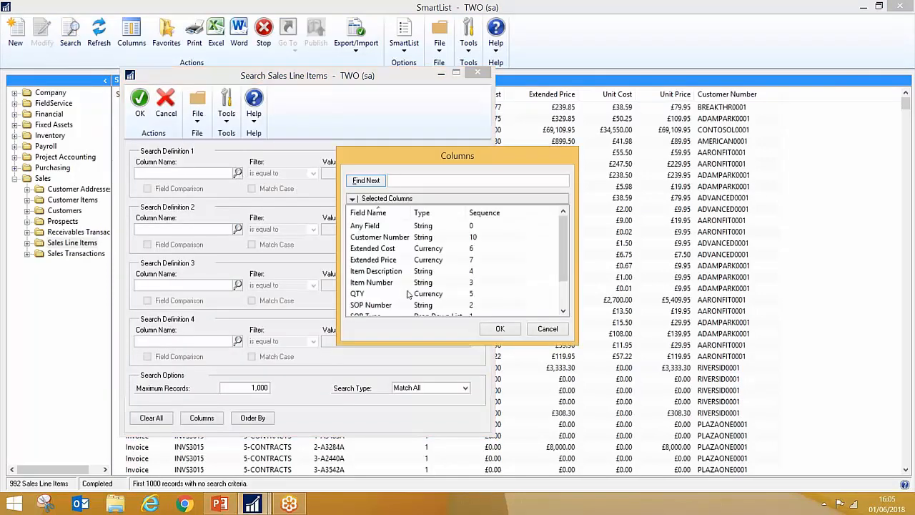
double_click(376, 271)
click(313, 173)
click(290, 184)
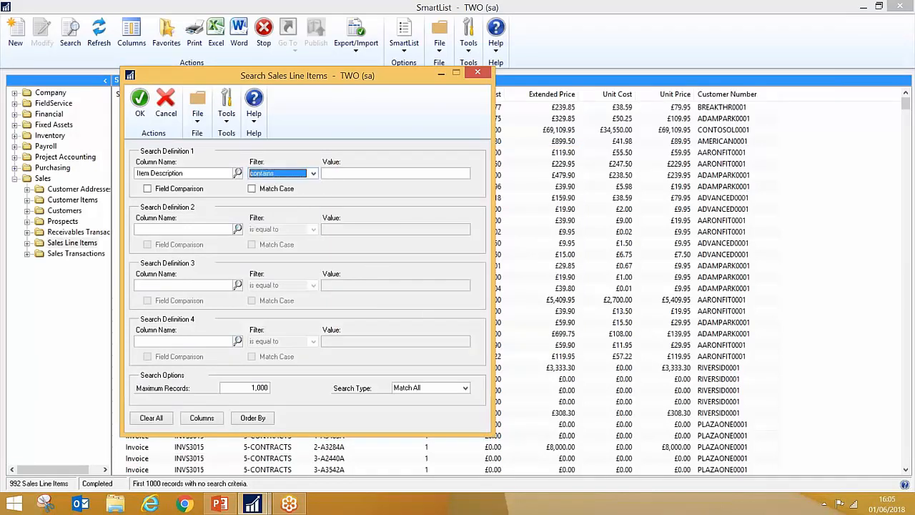
Step: Run the line item search with the value %Cam%Mc% and widen the Item Description column to show the full description
click(341, 173)
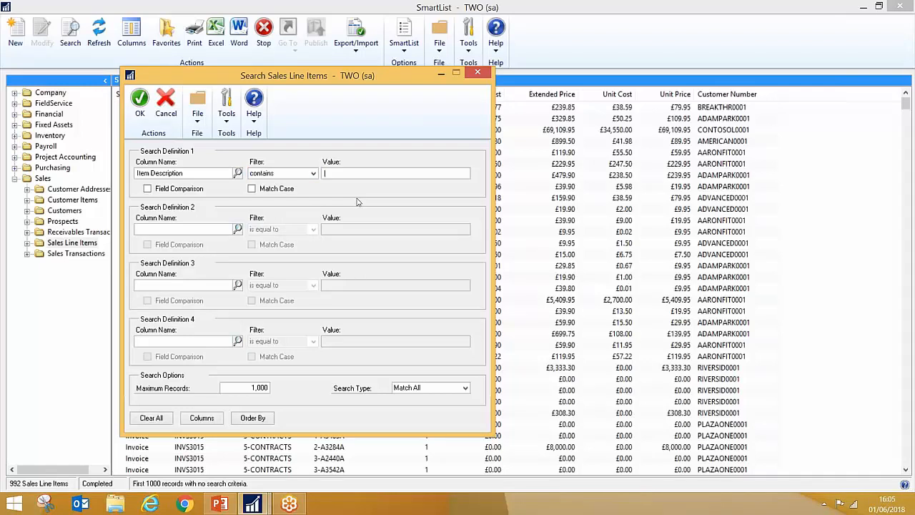
text(%)
text(Cam)
text(%Mc%)
click(140, 104)
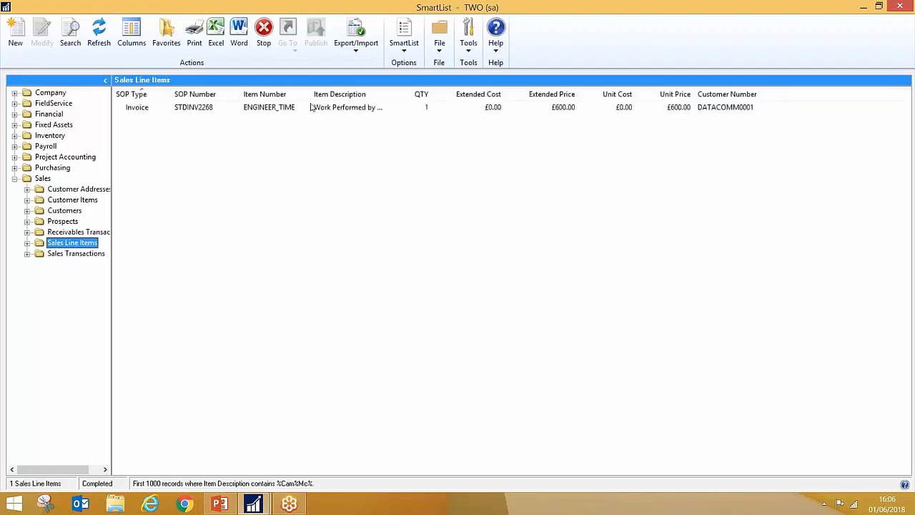
drag(390, 92, 584, 93)
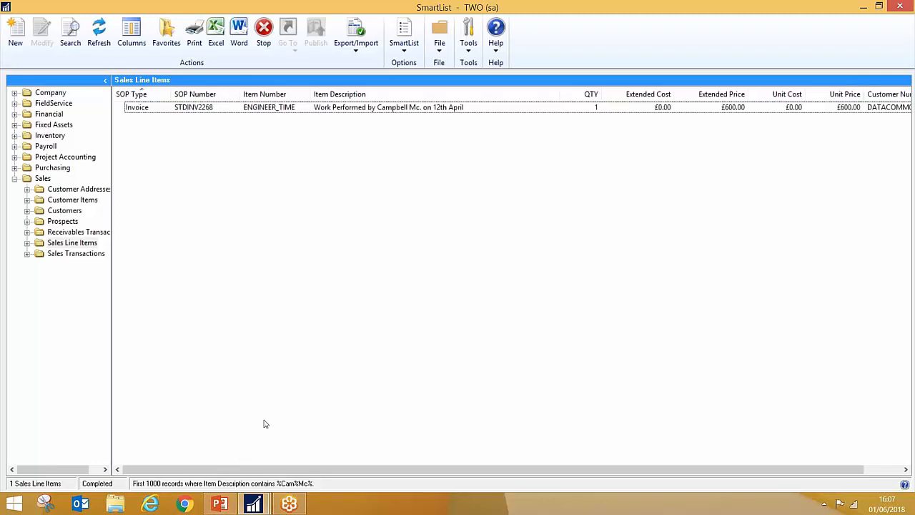
Step: Open the Accounts list in the Financial category
click(49, 113)
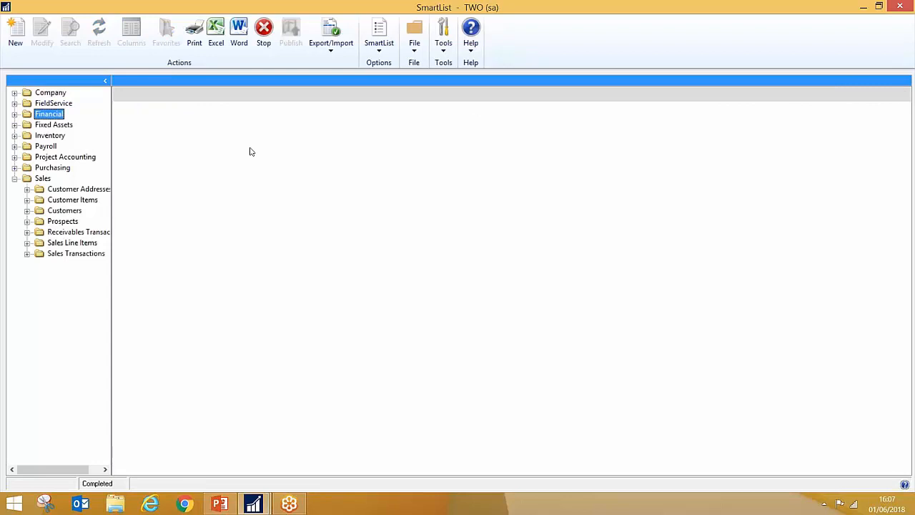
click(15, 114)
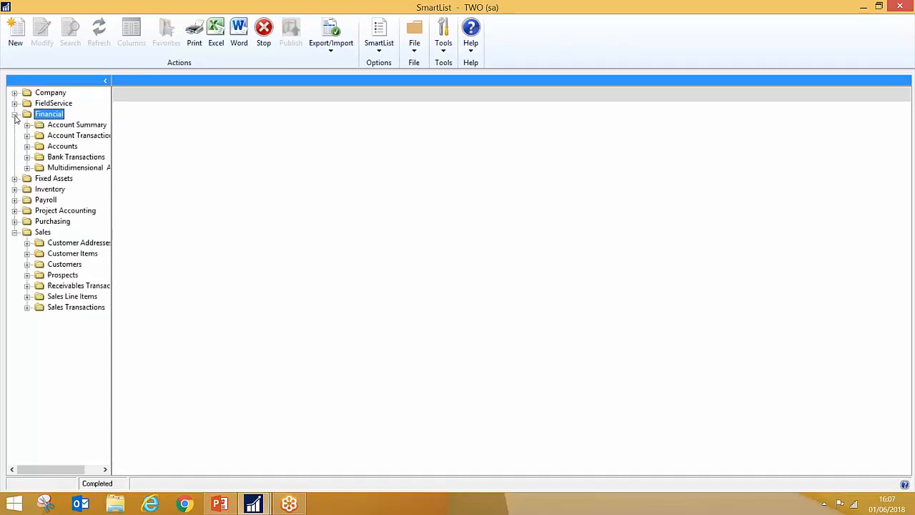
click(80, 146)
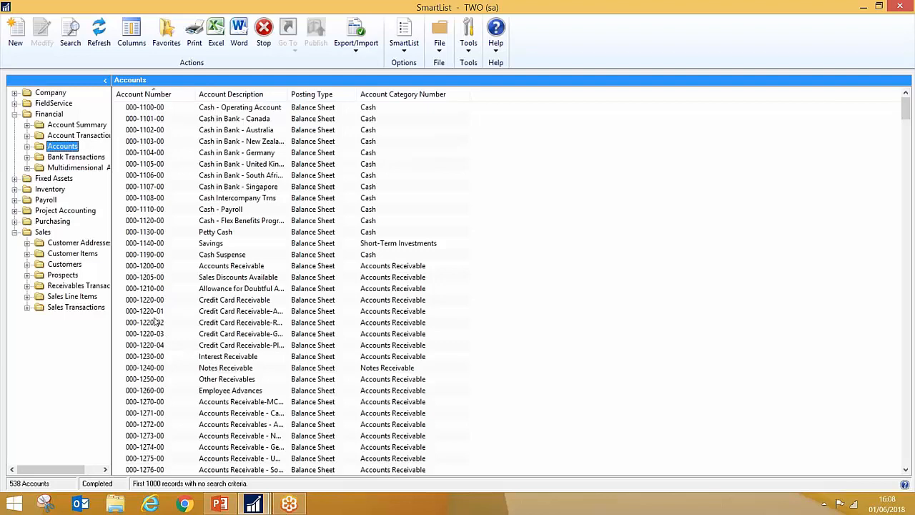
Step: Search Accounts for records where Account Number contains %5100%
click(72, 35)
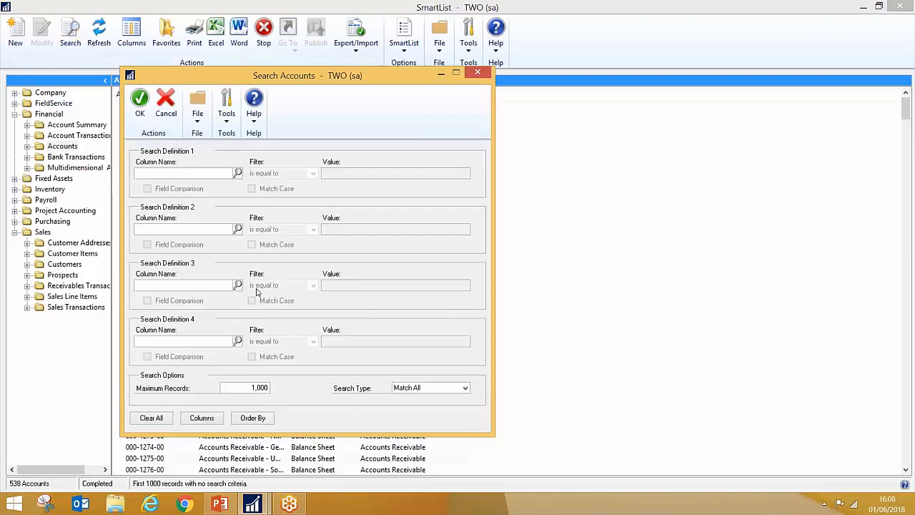
click(238, 174)
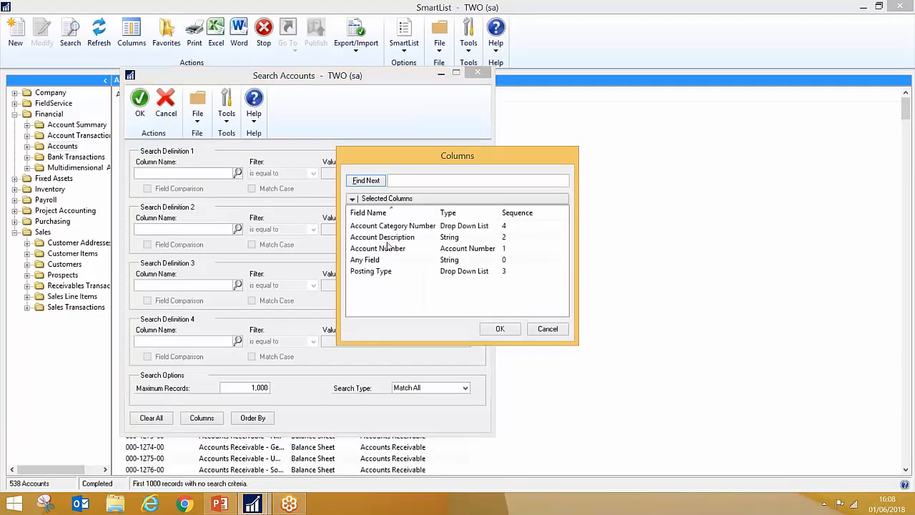
double_click(387, 248)
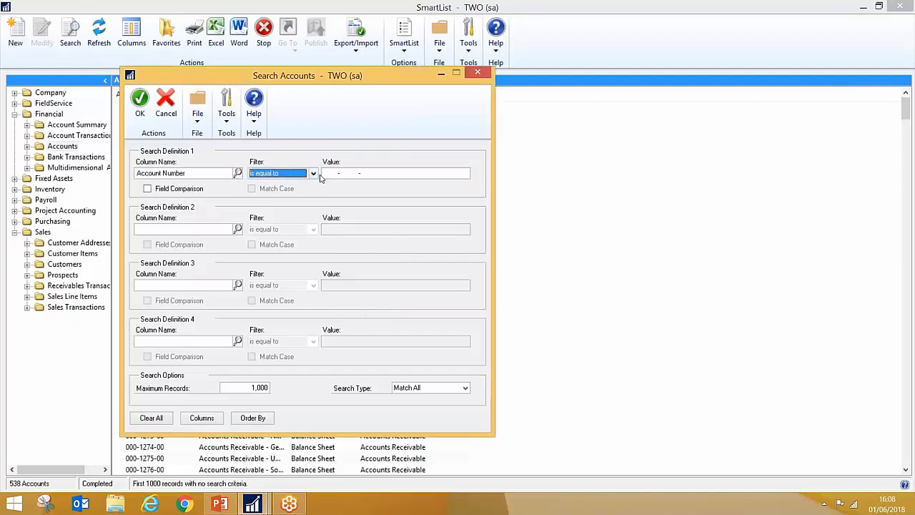
click(313, 174)
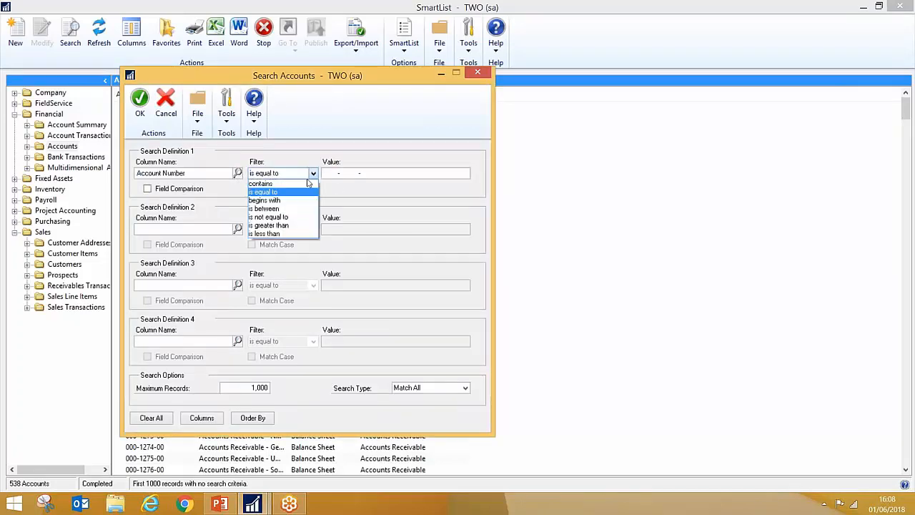
click(298, 186)
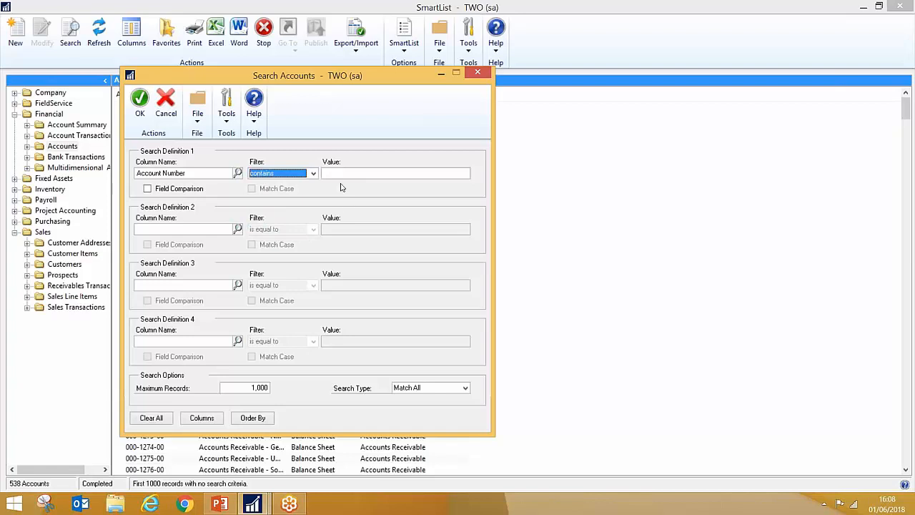
key(Tab)
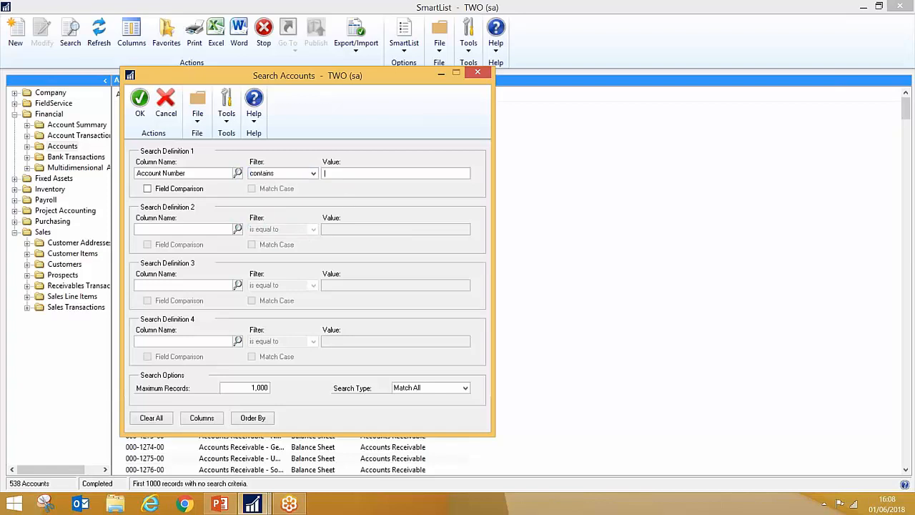
text(%5100%)
click(140, 113)
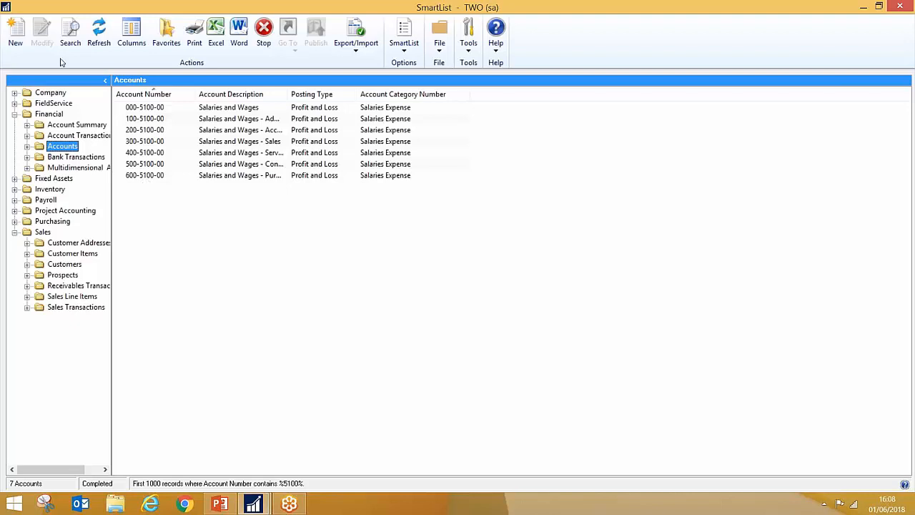
Step: Search Accounts again with the Account Number value replaced by the underscore wildcard pattern 100-_1__-%
click(70, 32)
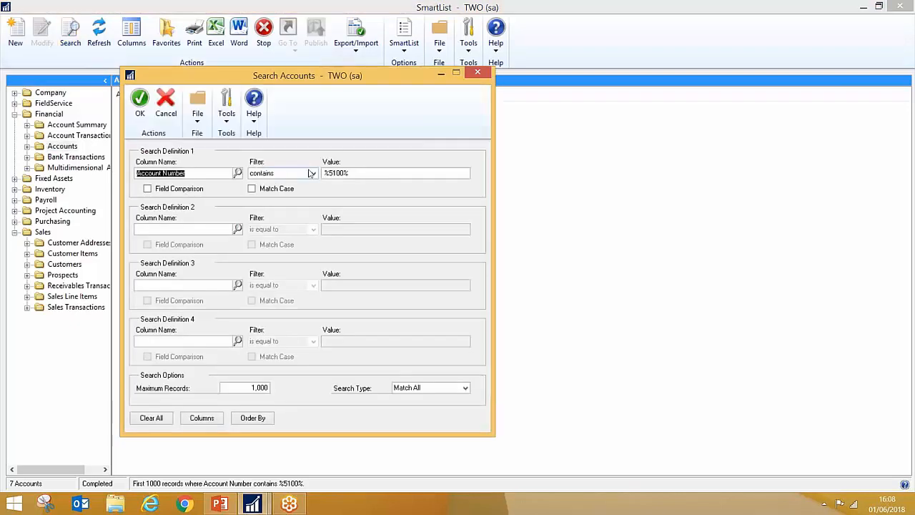
drag(354, 174, 314, 174)
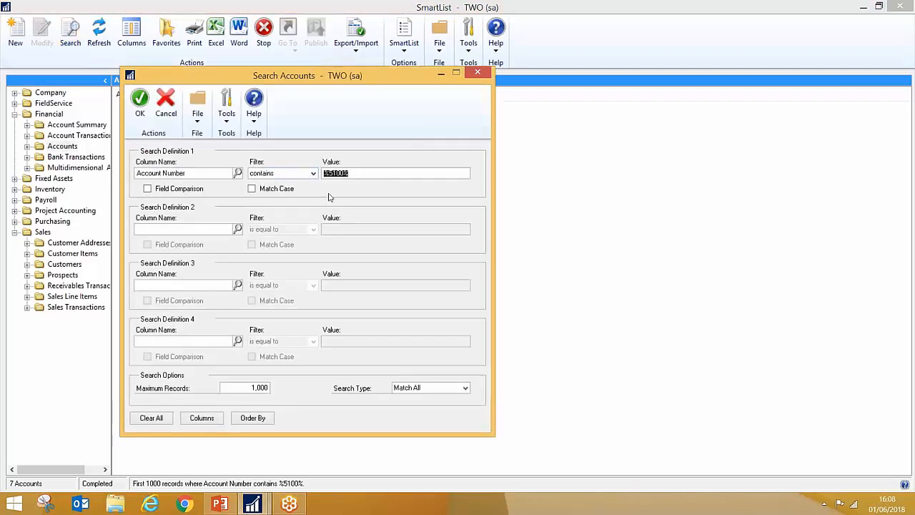
text(100)
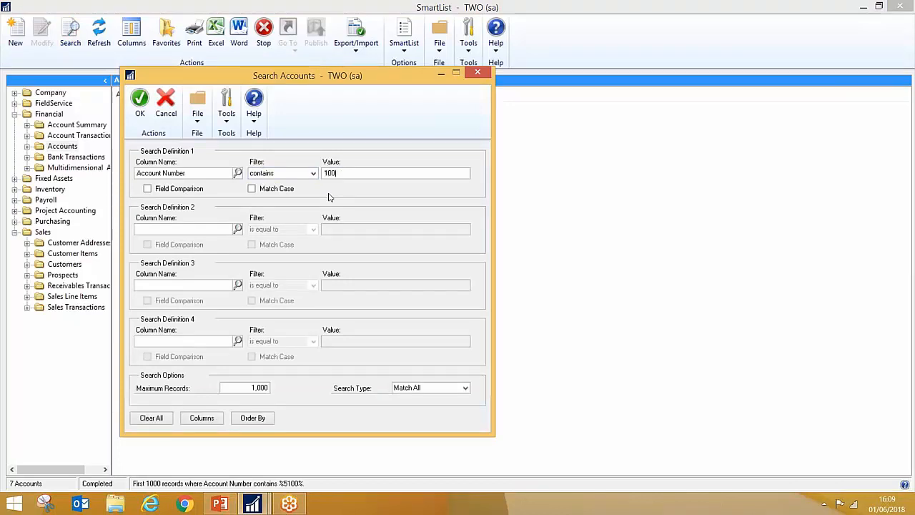
text(-_)
text(1)
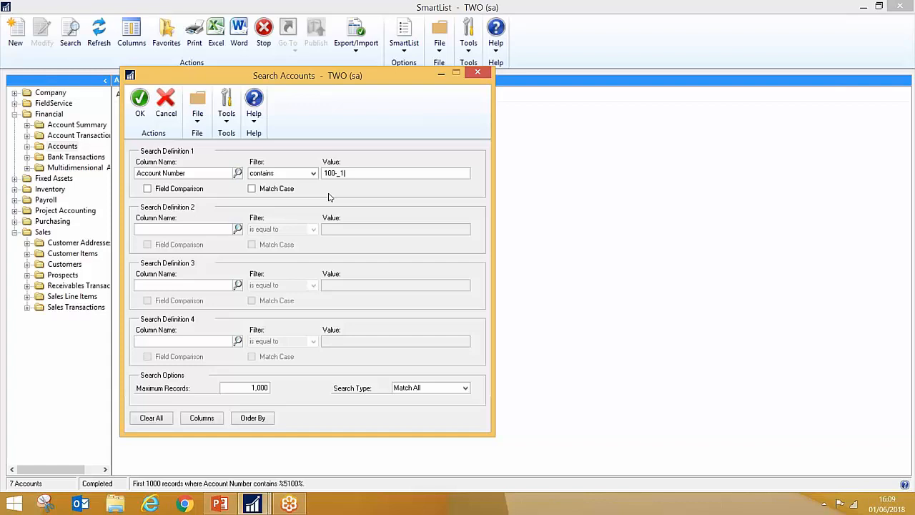
text(__-%)
click(140, 101)
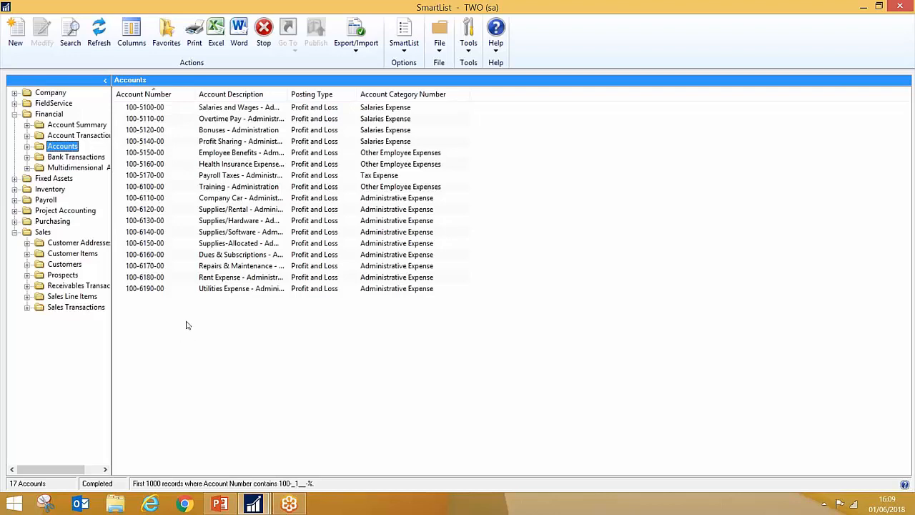
Step: Change the Account Number search value to the square bracket pattern 100-[56]% and run the search
click(70, 32)
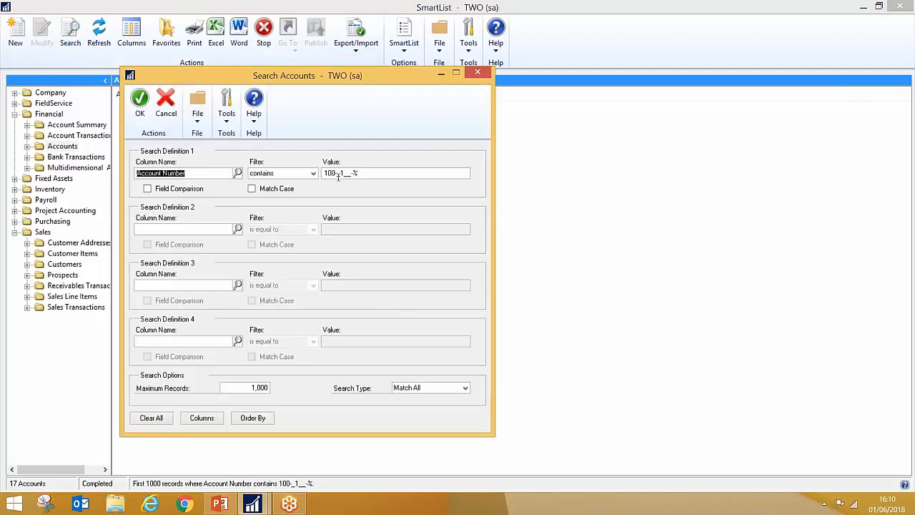
double_click(339, 174)
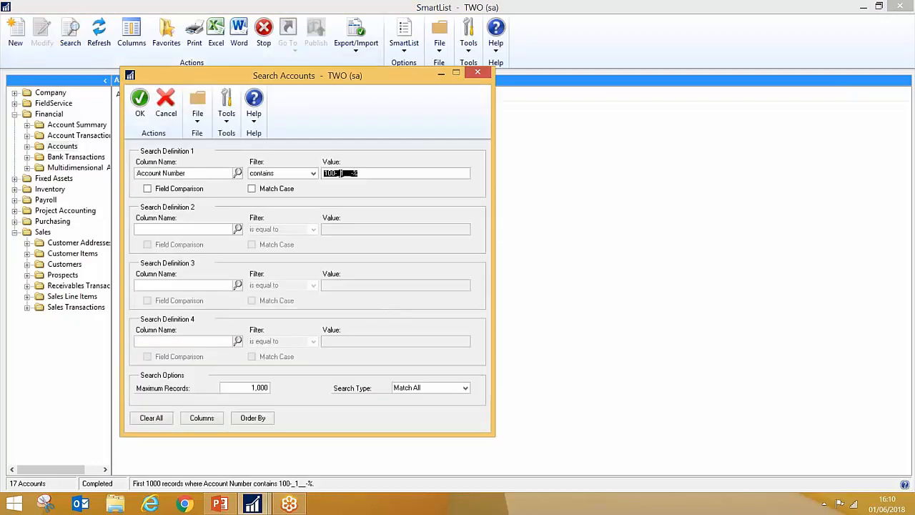
click(364, 172)
key(shift+Left)
key(shift+Left)
key(shift+Left)
key(shift+Left)
key(shift+Left)
text(_9)
key(BackSpace)
text([56)
text(]%)
click(138, 99)
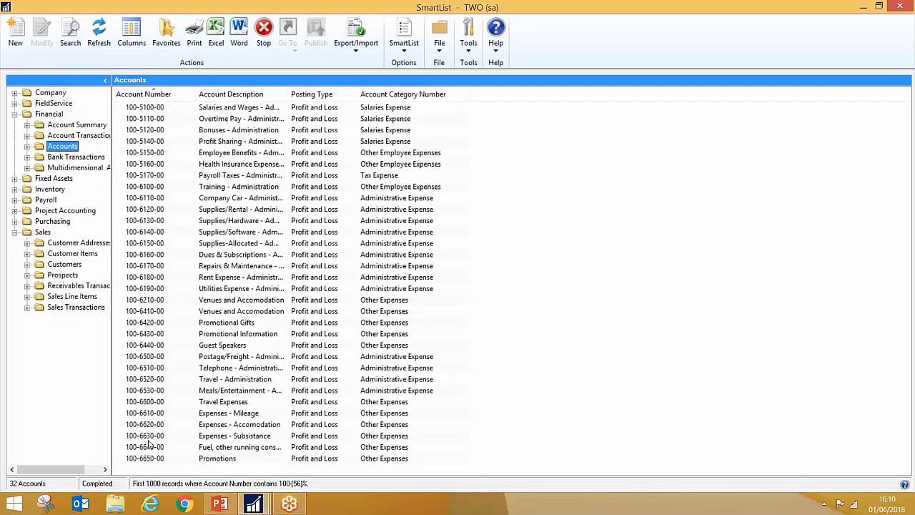
Step: Extend the Account Number search value to 100-[56][1]__-00 and run the search
click(75, 47)
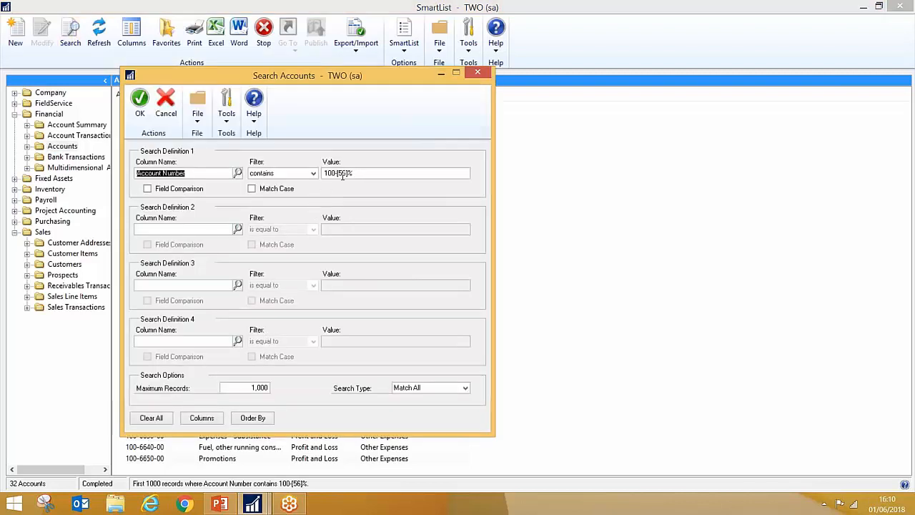
click(349, 173)
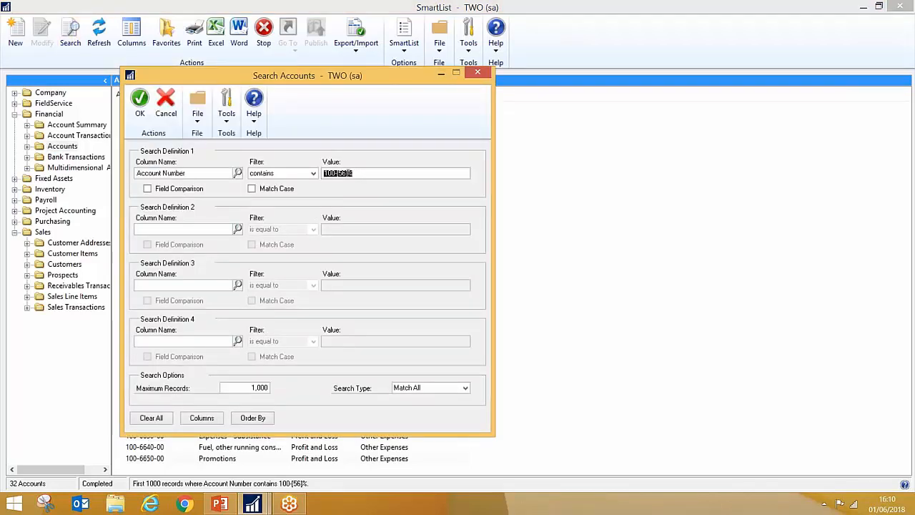
click(348, 173)
text([1])
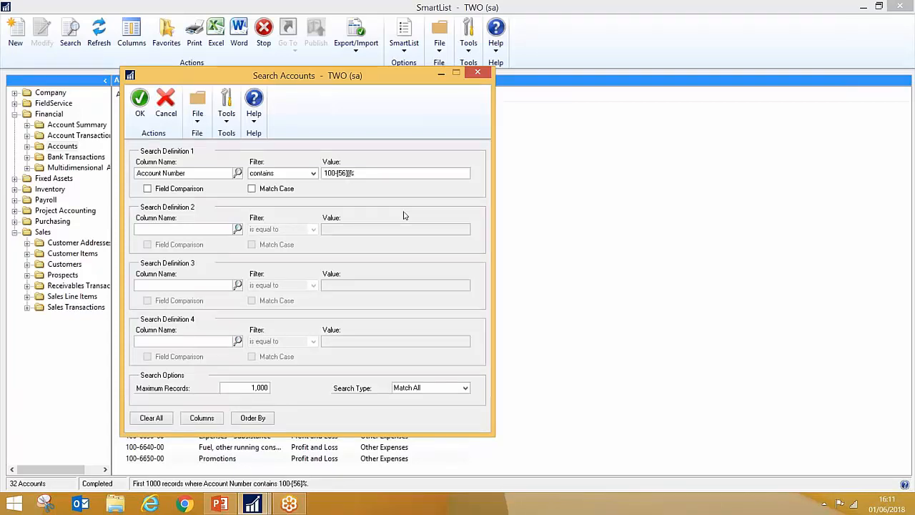
text(])
text(_)
text(_-)
key(Delete)
click(138, 104)
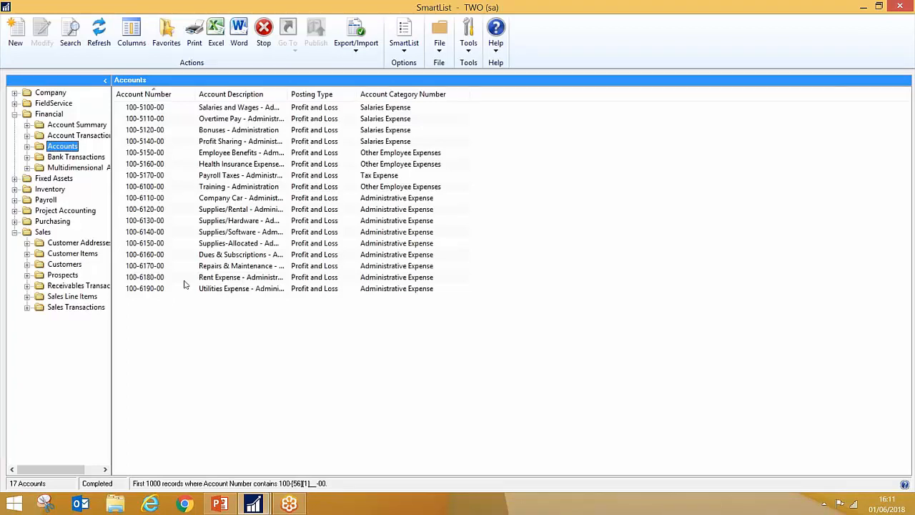
click(76, 307)
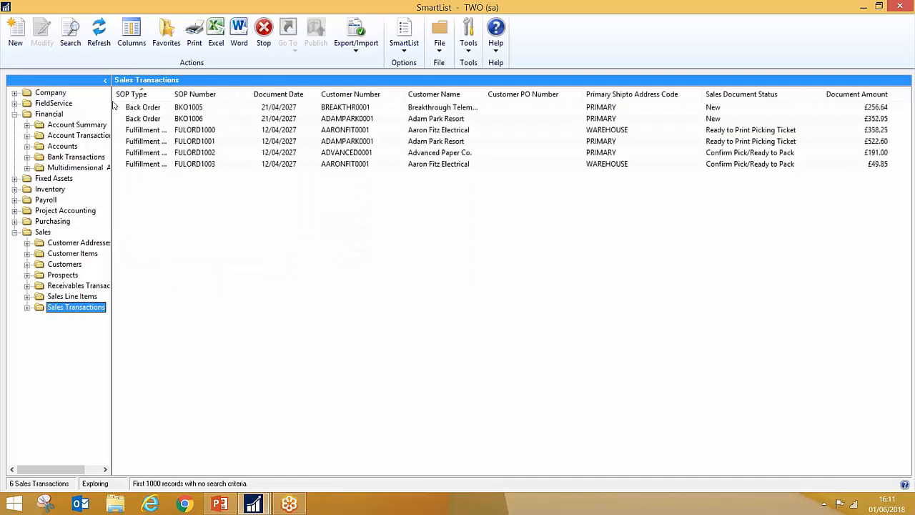
click(70, 32)
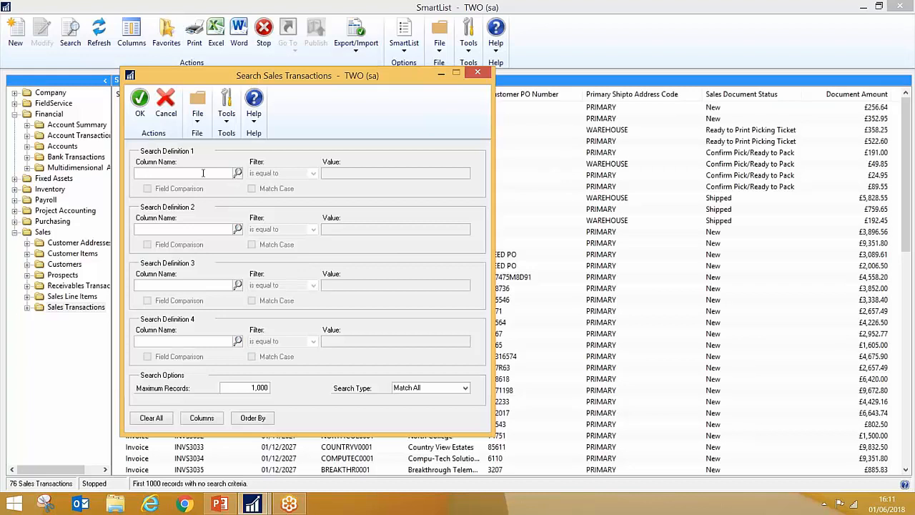
click(478, 72)
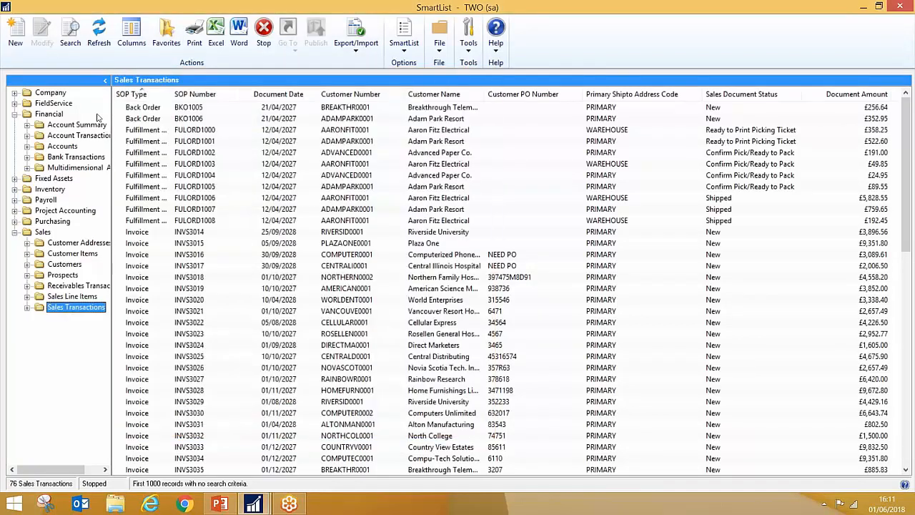
Step: Reopen the Accounts list and set up a search on Account Number with the contains filter
click(62, 146)
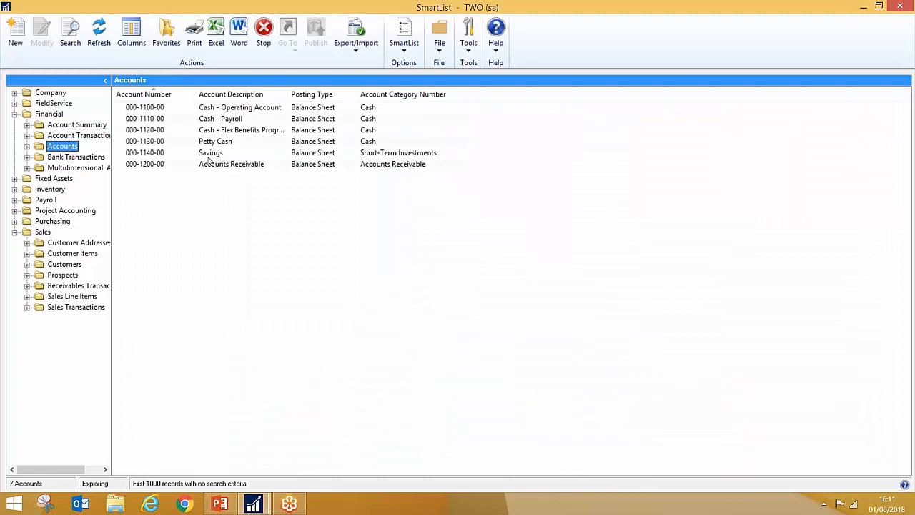
click(70, 33)
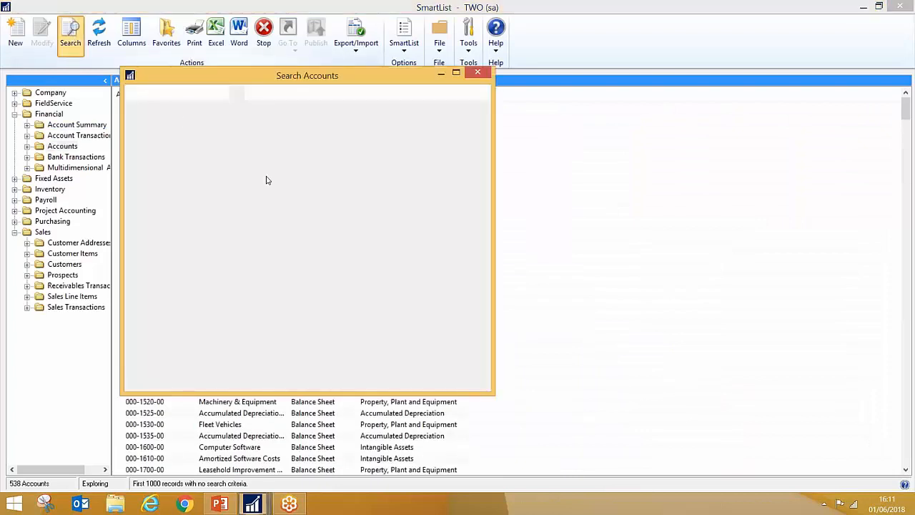
click(238, 174)
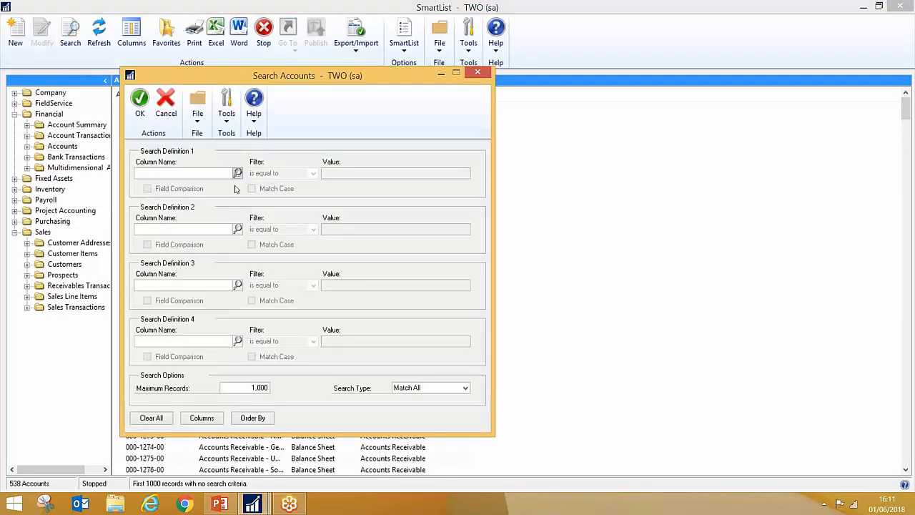
click(371, 249)
double_click(371, 249)
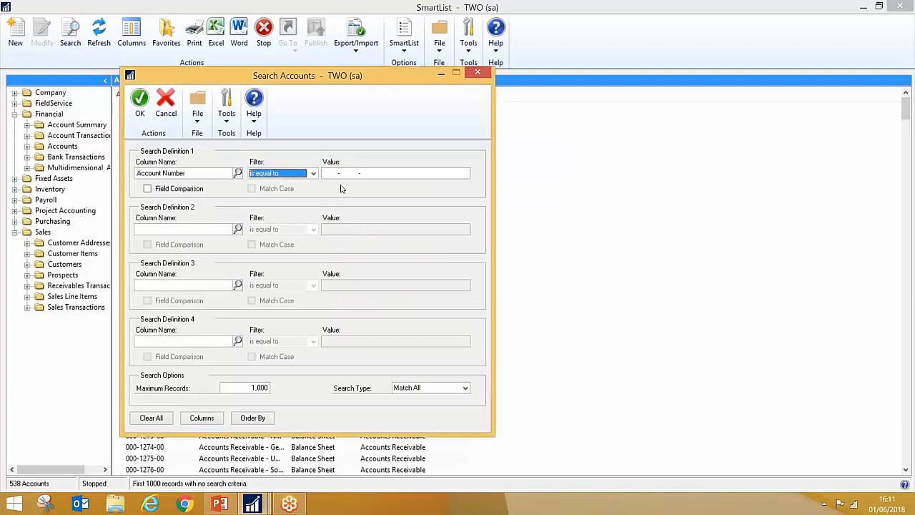
click(312, 173)
click(272, 184)
Step: Run the Account Number search with the caret exclusion pattern 100-[56][^1]%
key(Tab)
text(100)
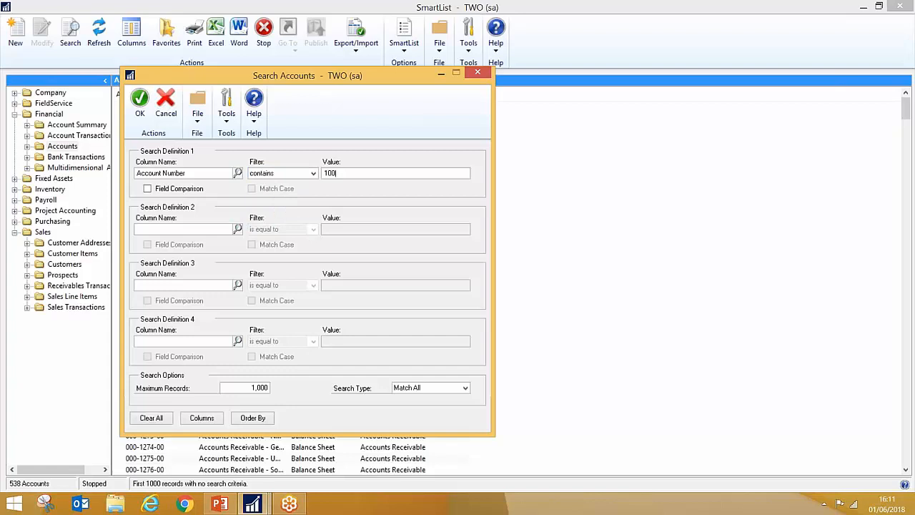
text(-1)
text(56)
text(][)
text(^)
text(1)
text(]%)
click(142, 111)
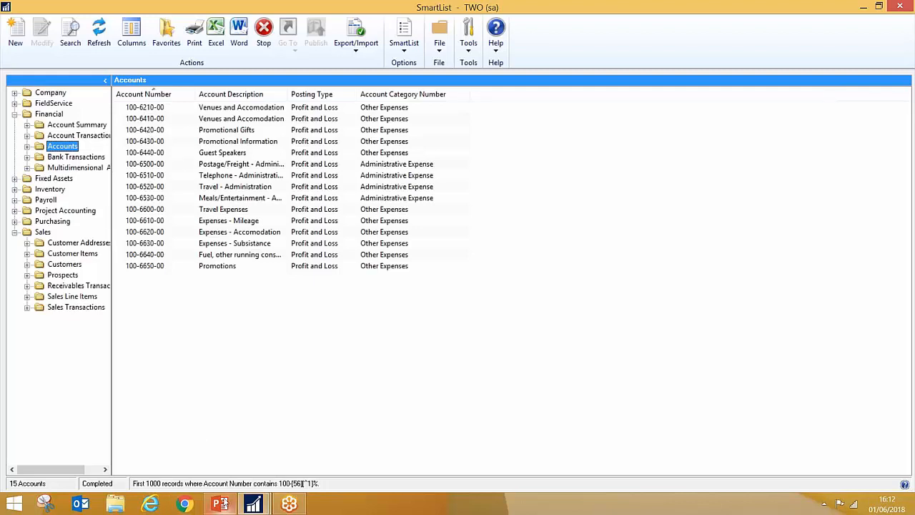
Step: Switch to the PowerPoint presentation to view the wildcard options for SmartLists
click(274, 452)
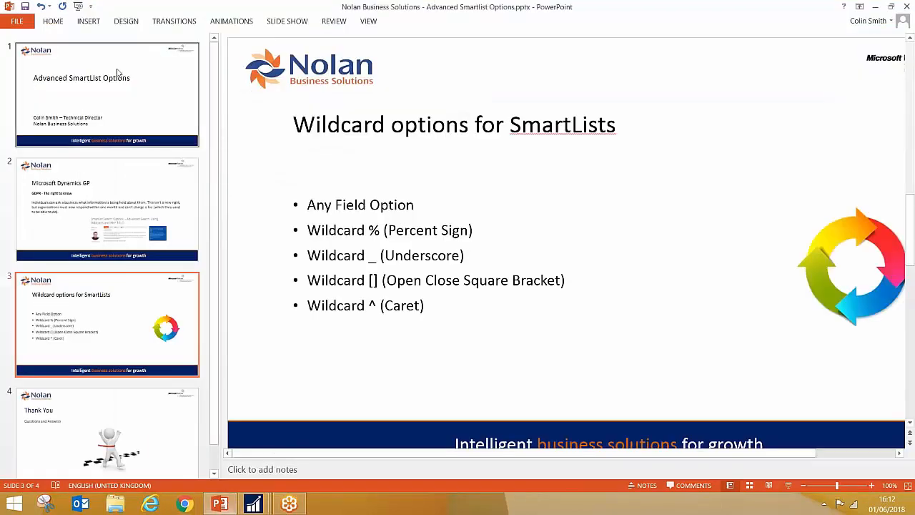